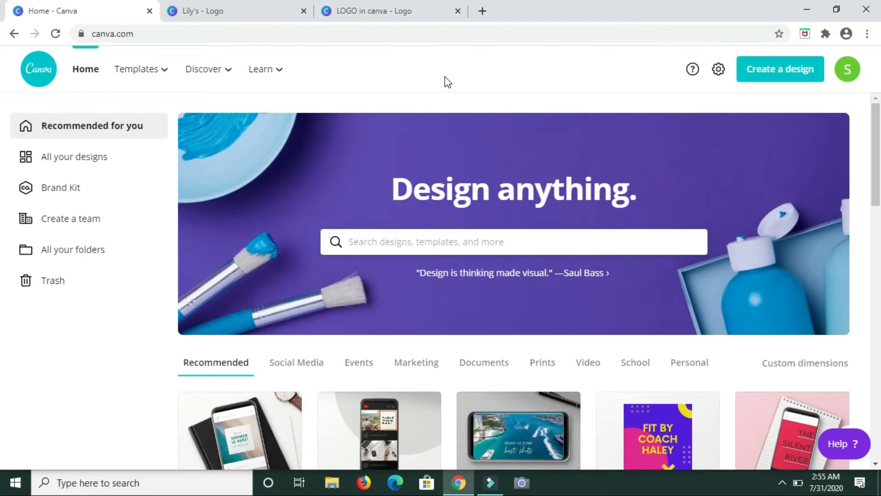
Step: Search the templates for "logo" and start a new design from the blank logo template
click(380, 242)
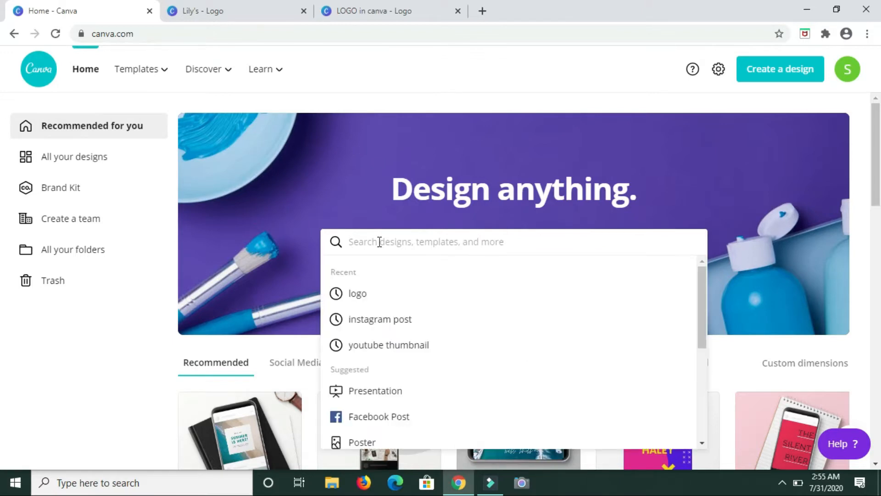
text(l)
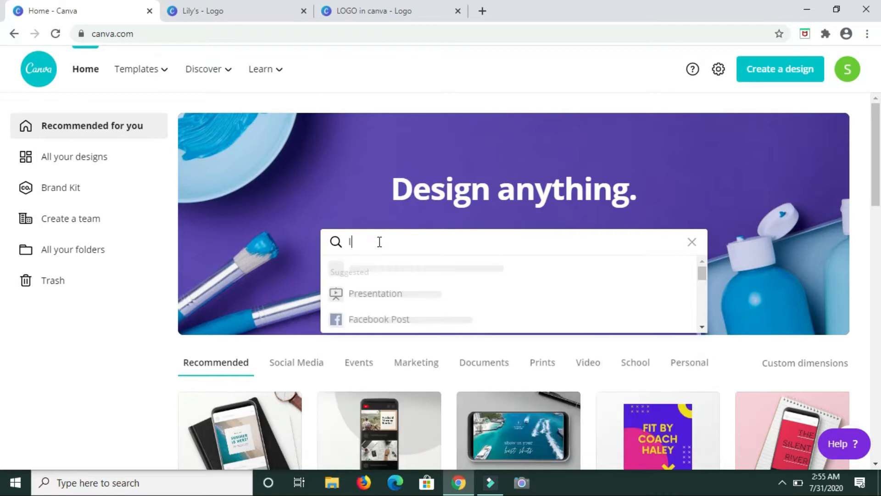
text(ogo)
key(Return)
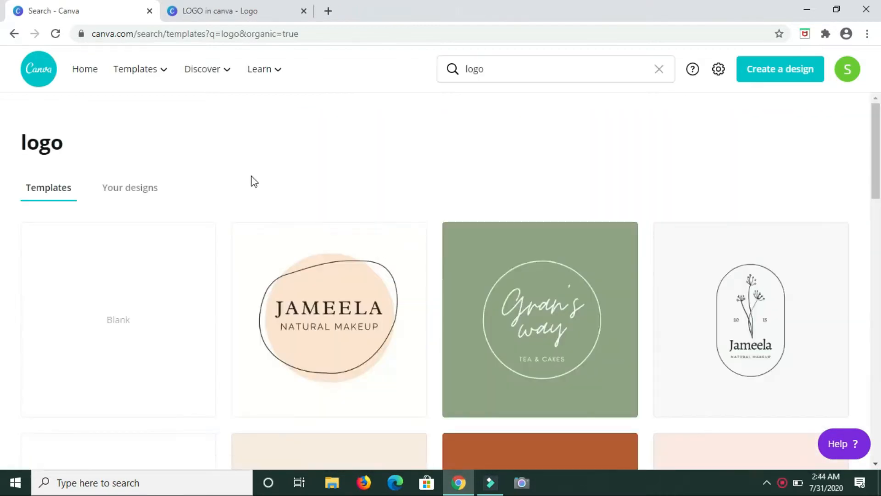
click(114, 323)
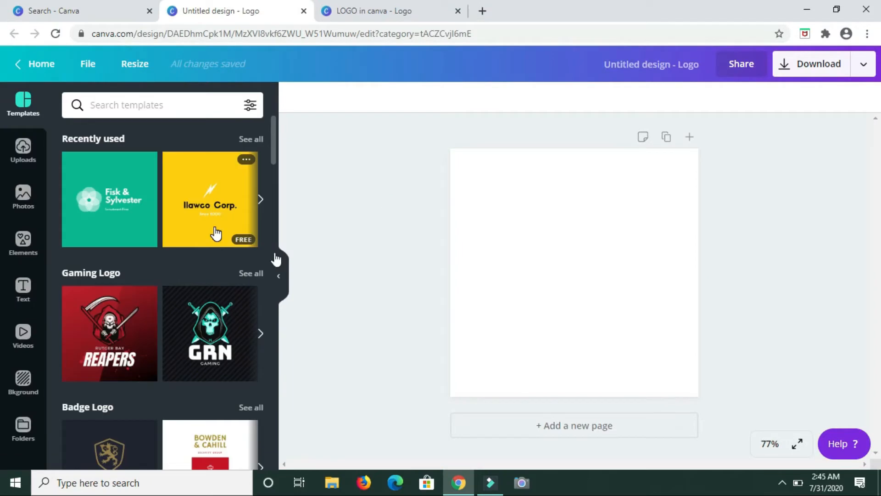
Step: Search the elements library for "circle"
click(277, 259)
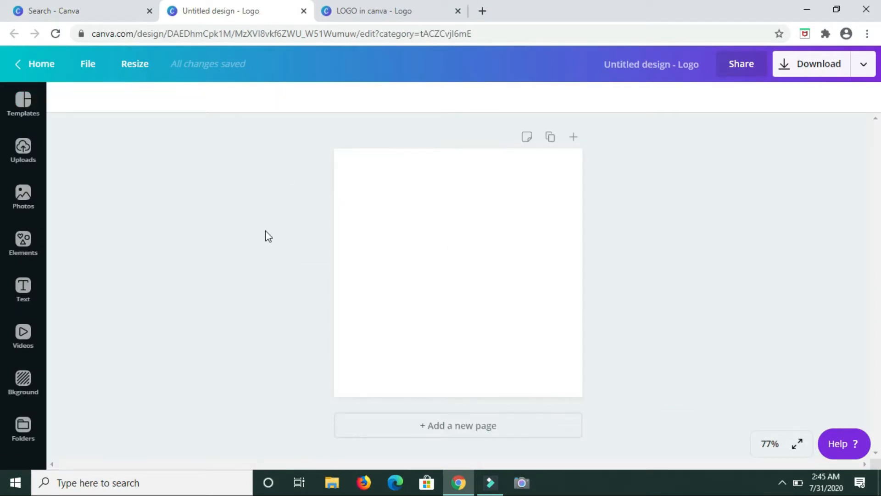
click(28, 252)
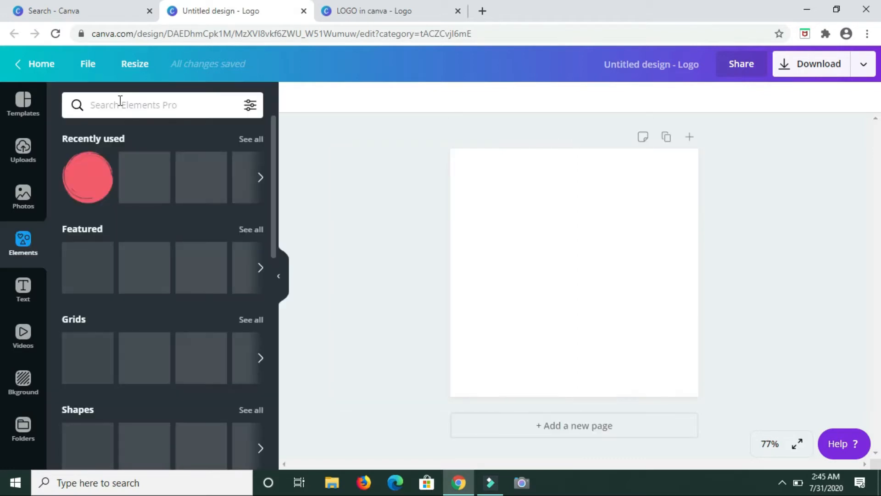
click(121, 100)
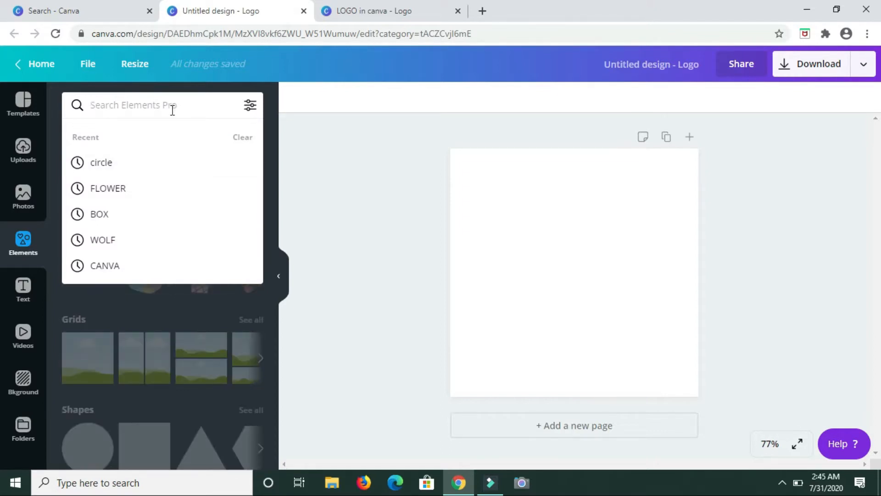
text(cir)
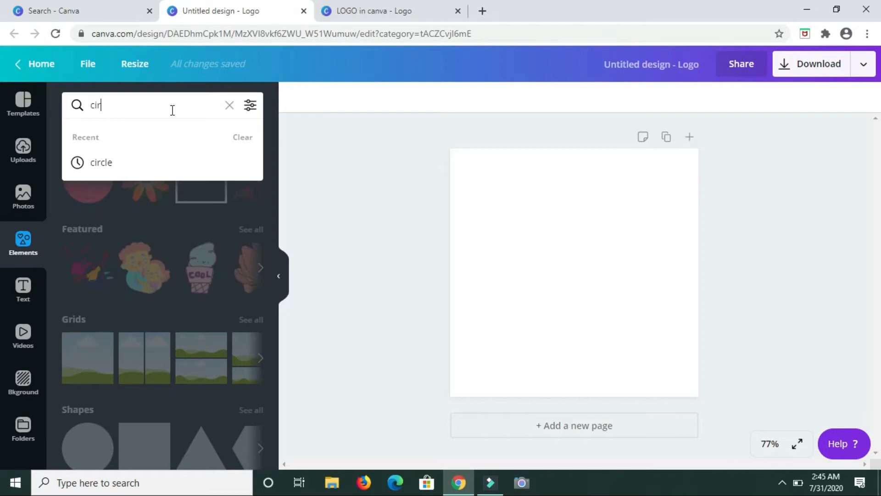
text(cle)
key(Return)
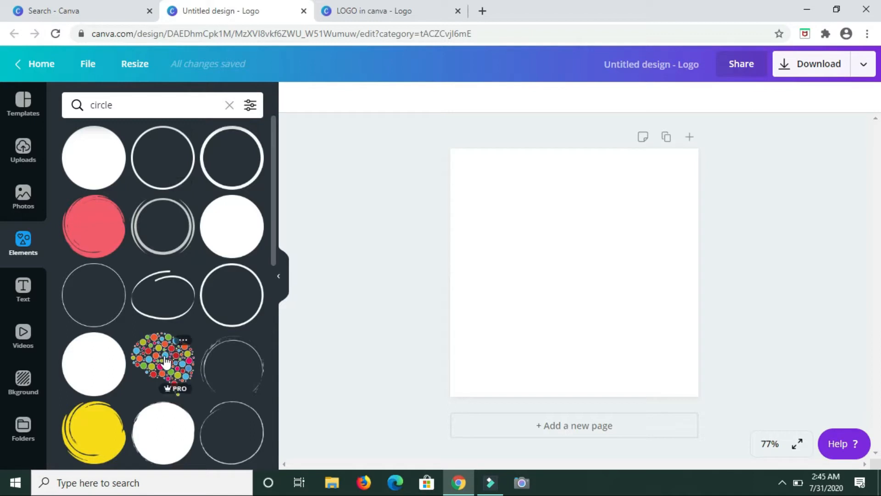
Step: Look through the circle graphics and add the solid coral-red brushed circle to the page
scroll(165, 363, down, 2)
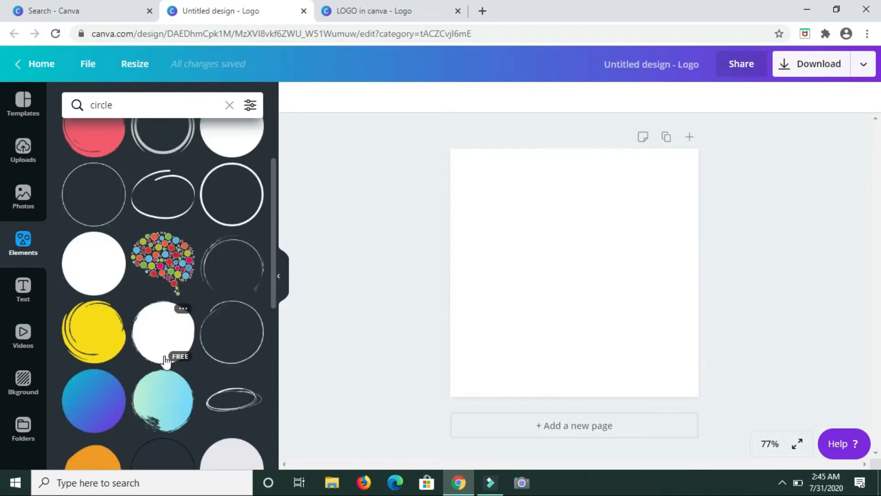
scroll(165, 361, down, 3)
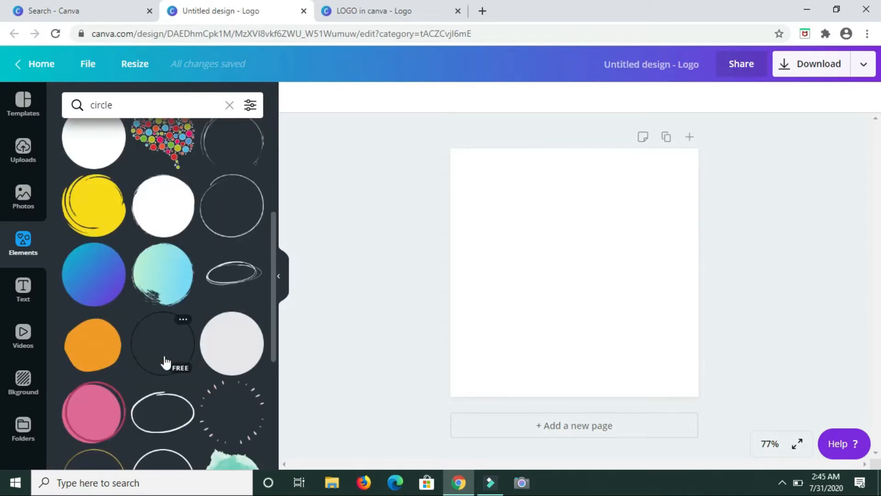
scroll(166, 363, down, 1)
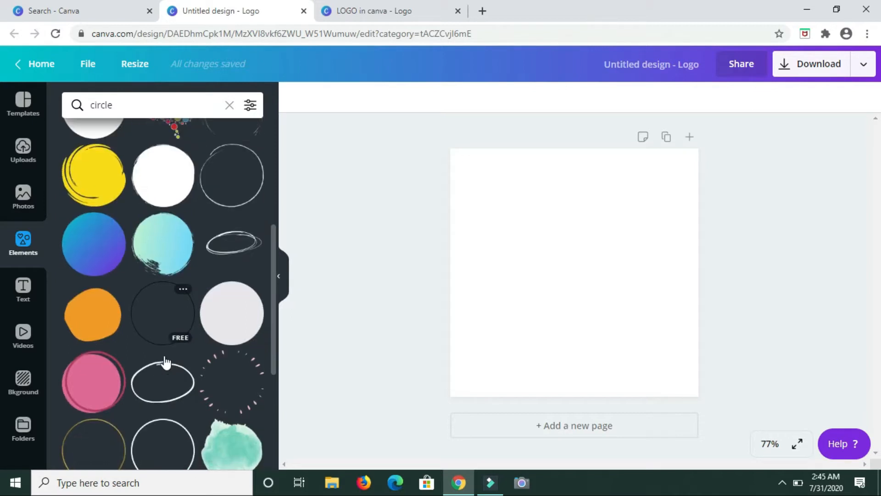
scroll(166, 362, down, 1)
scroll(166, 363, down, 1)
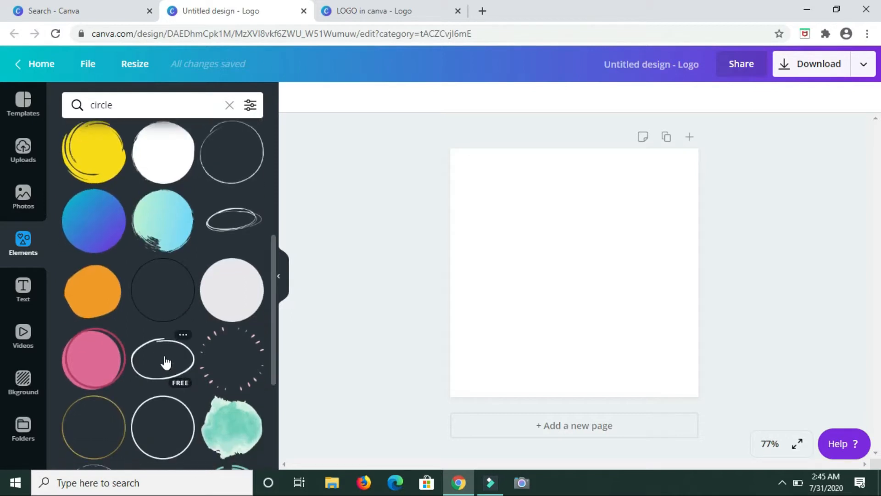
scroll(166, 363, down, 2)
scroll(166, 363, up, 5)
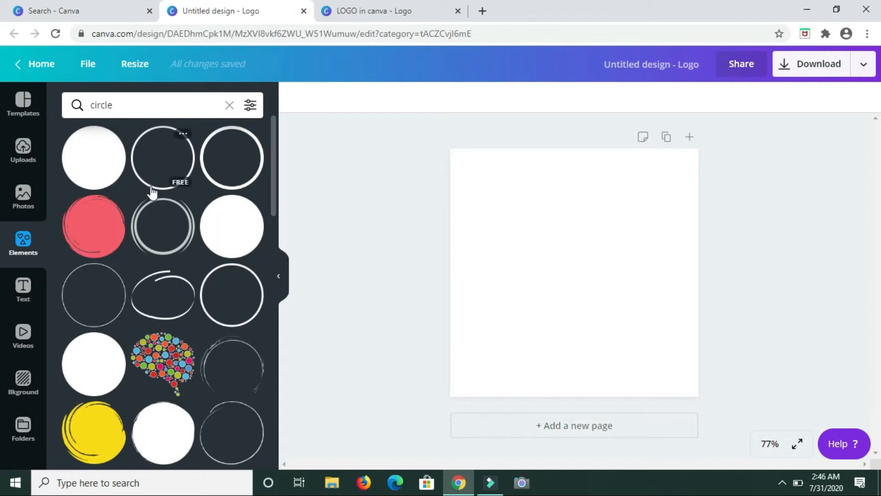
click(101, 235)
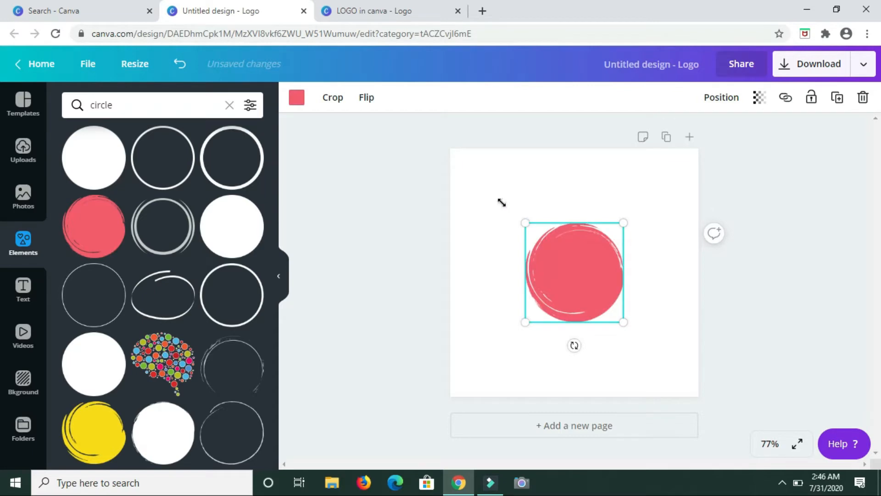
Step: Enlarge the red circle to fill more of the page and reposition it near the page centre
drag(502, 202, 491, 191)
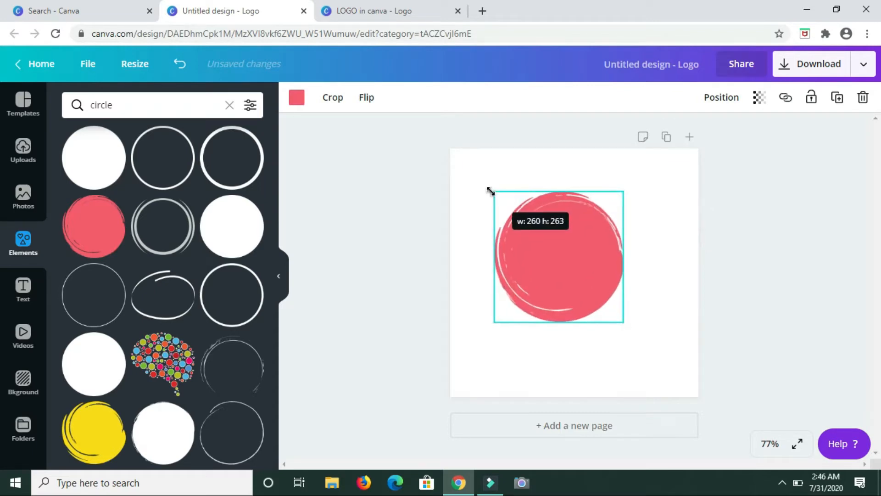
drag(623, 322, 647, 328)
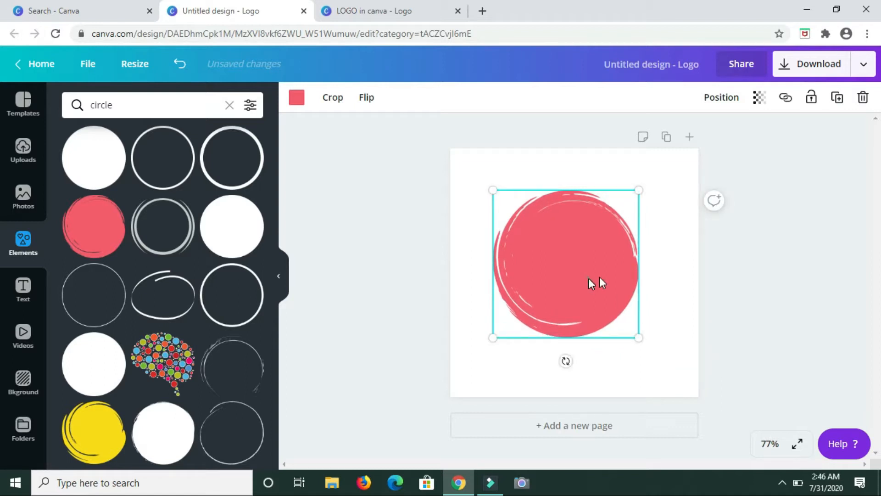
mouse_move(590, 278)
mouse_down()
mouse_move(612, 276)
mouse_move(603, 277)
mouse_up()
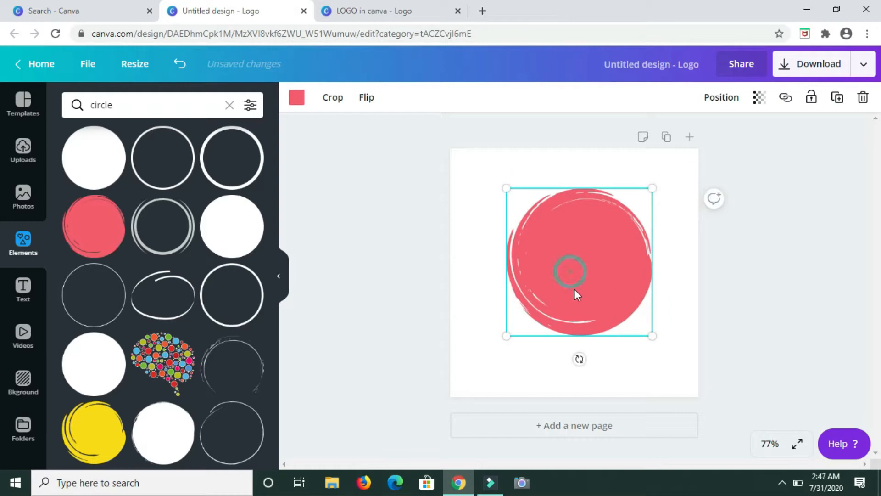
click(650, 379)
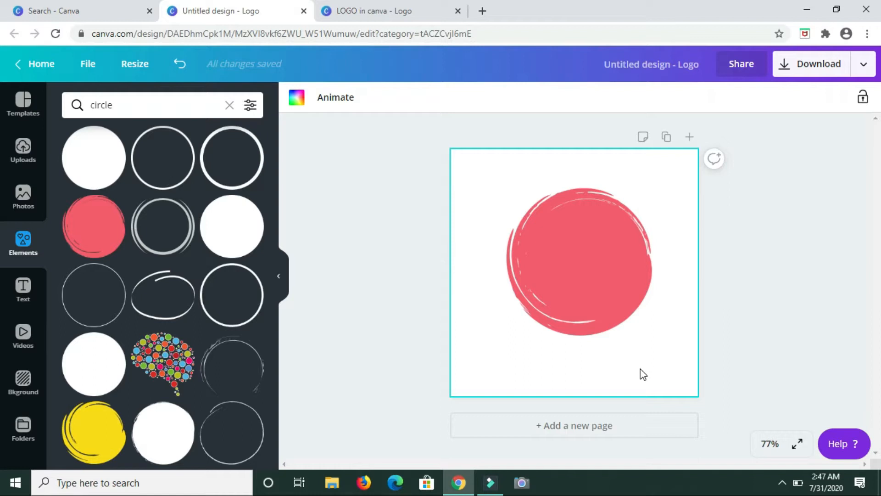
Step: Add a text box, enlarge its text to size 17.6 and place it in the middle of the red circle
key(t)
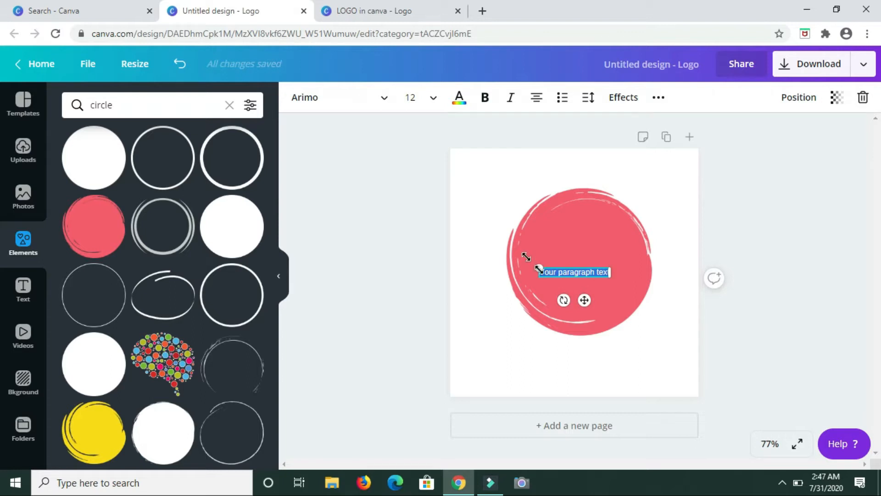
drag(527, 257, 507, 242)
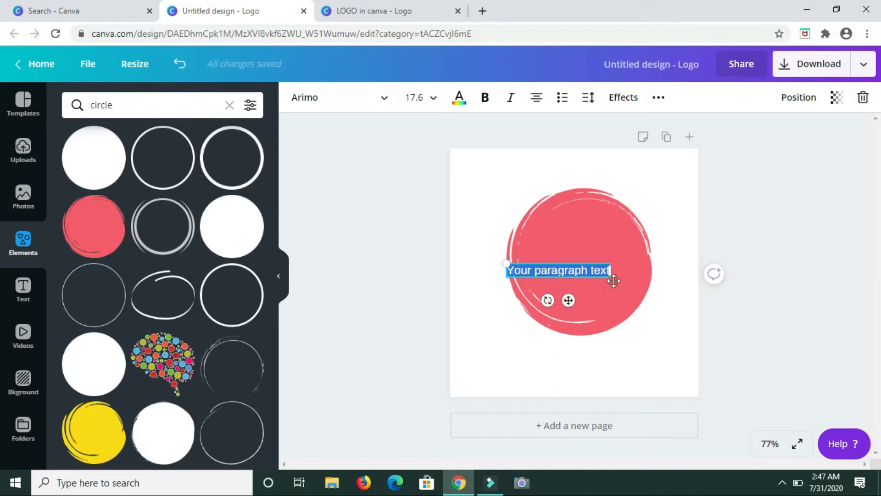
drag(614, 281, 592, 290)
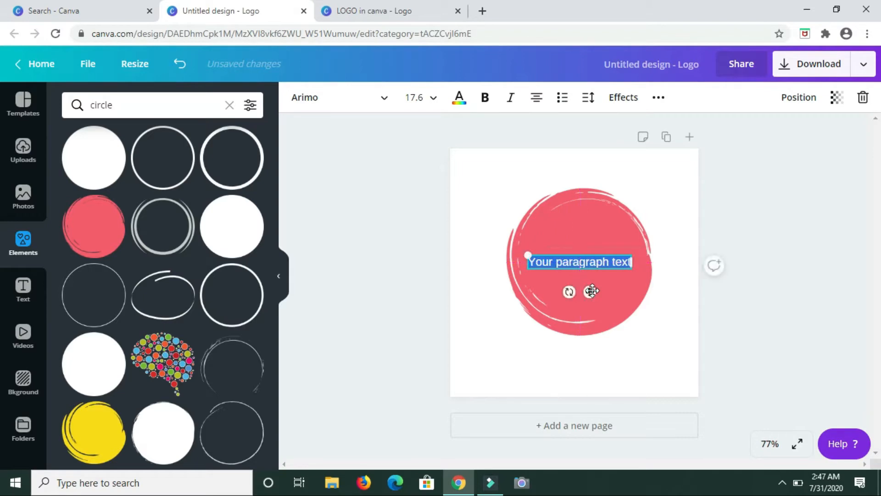
Step: Replace the placeholder text with "Lily's", enlarge it to size 34.3 and centre it horizontally on the circle
key(BackSpace)
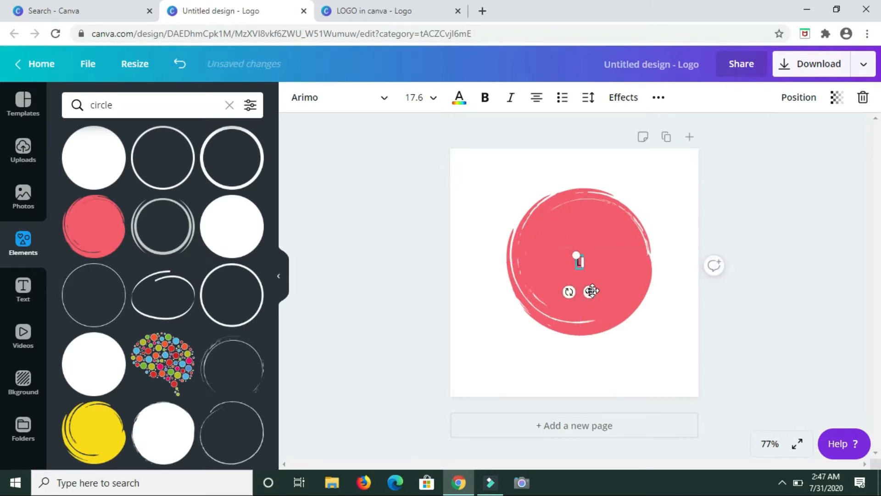
text(L Ily's)
drag(559, 247, 542, 242)
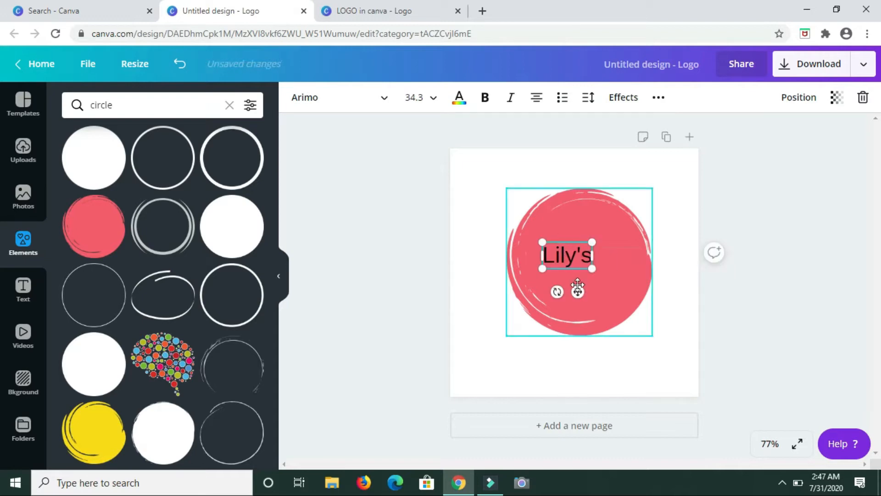
drag(593, 297, 590, 299)
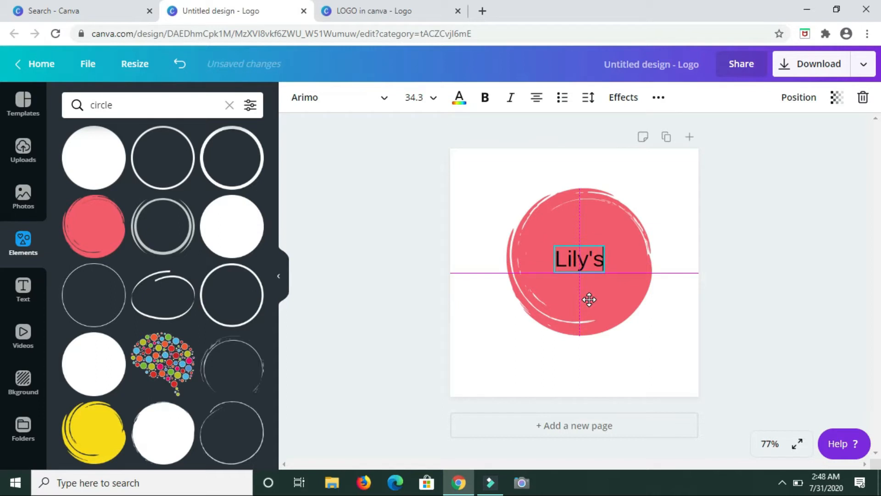
drag(590, 300, 589, 300)
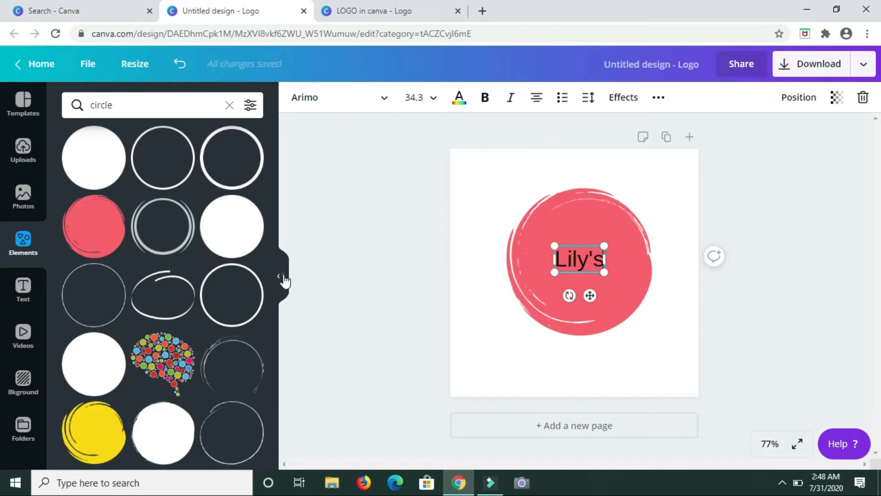
Step: Change the font of the "Lily's" text to Benedict
click(284, 277)
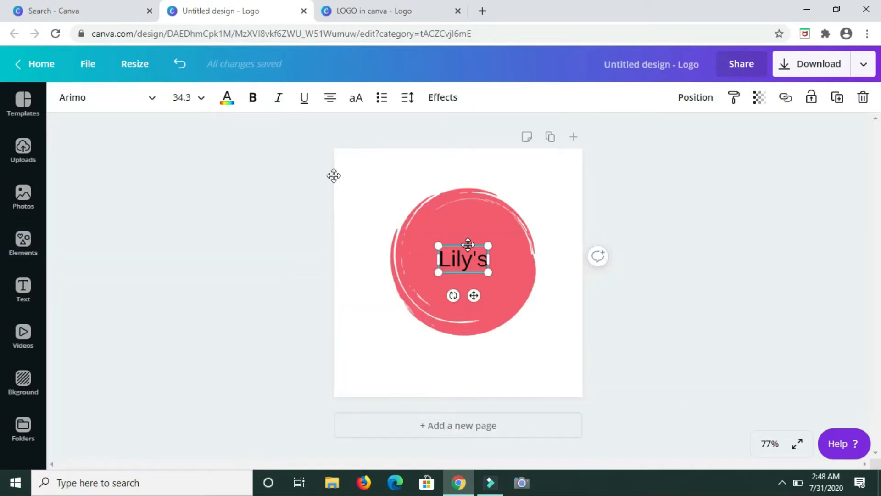
click(153, 98)
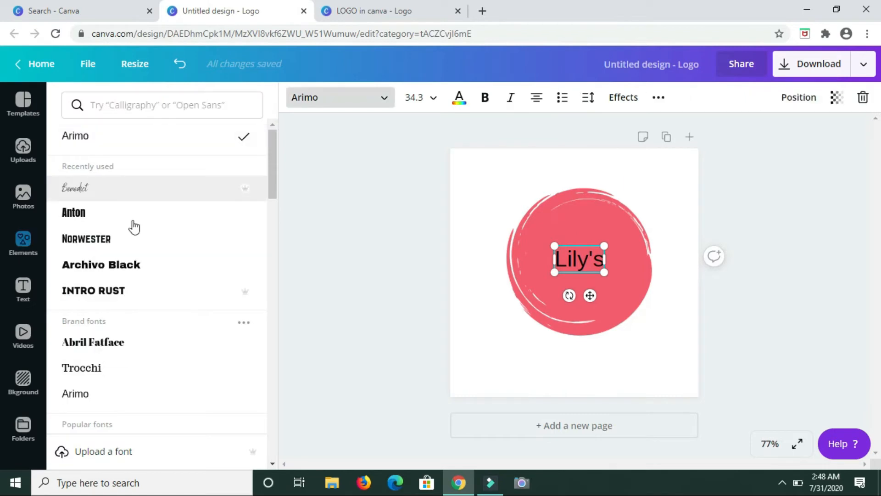
click(122, 194)
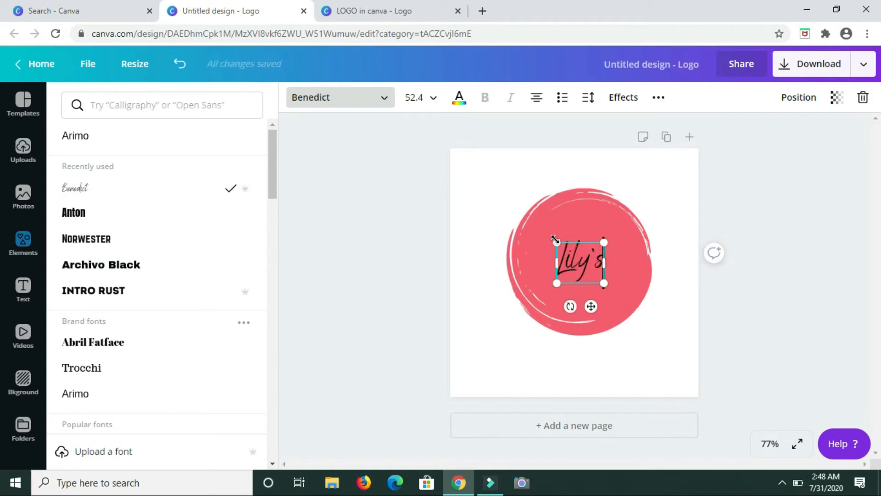
Step: Enlarge the "Lily's" text to about size 72.5 and keep it centred within the circle
drag(556, 239, 553, 238)
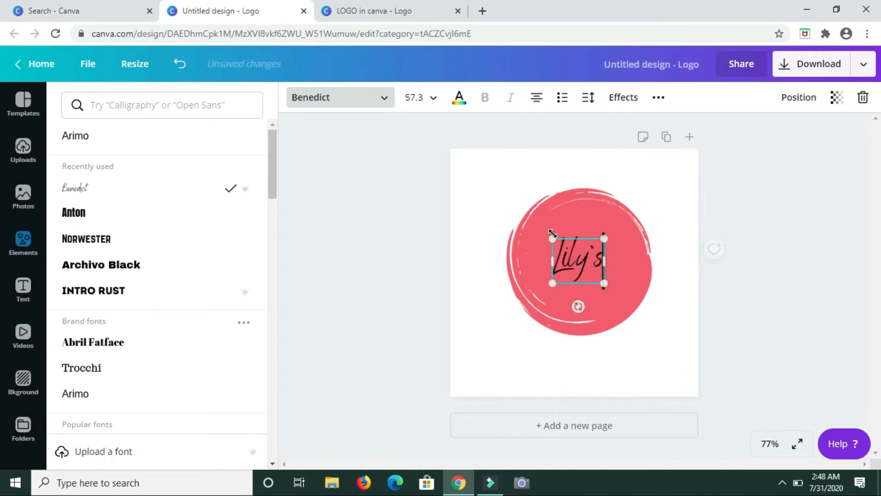
drag(606, 284, 618, 292)
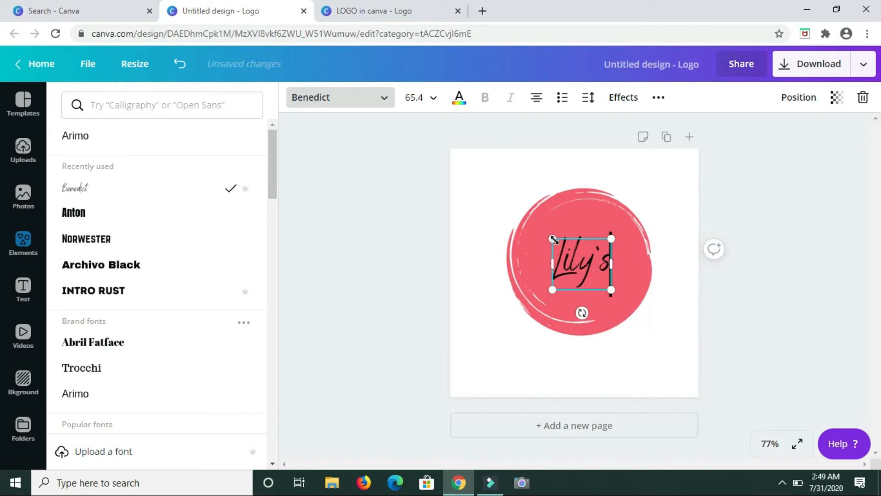
drag(552, 236, 621, 294)
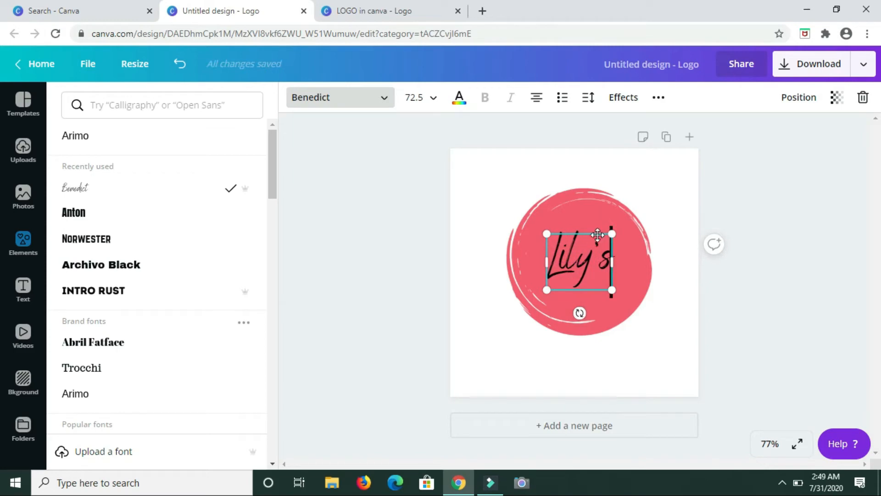
drag(597, 235, 602, 232)
Step: Recolour the brushed circle behind the "Lily's" text to the bright pink from the EBOOK SOCIAL MEDIA KIT palette
click(406, 272)
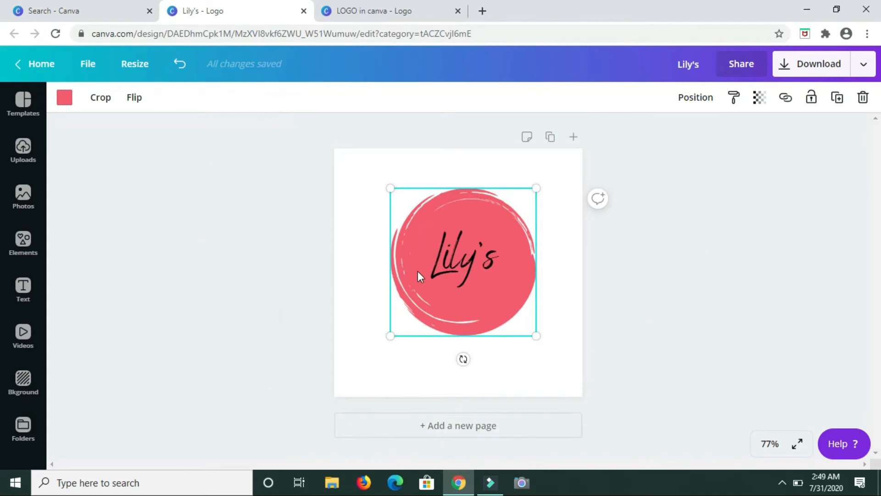
click(64, 99)
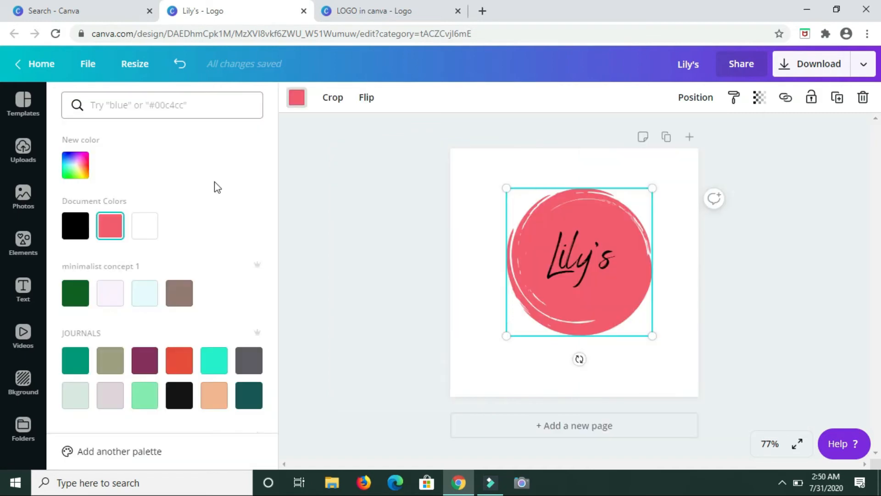
scroll(218, 187, down, 1)
scroll(217, 187, down, 3)
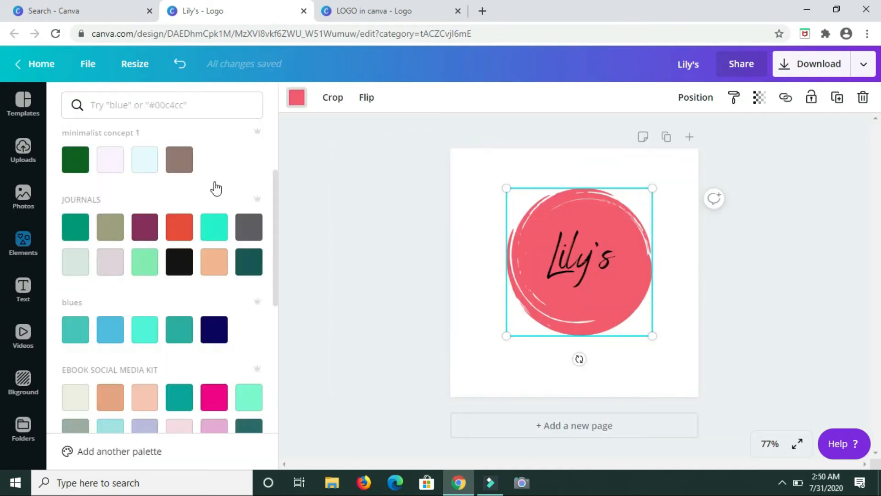
scroll(216, 188, down, 1)
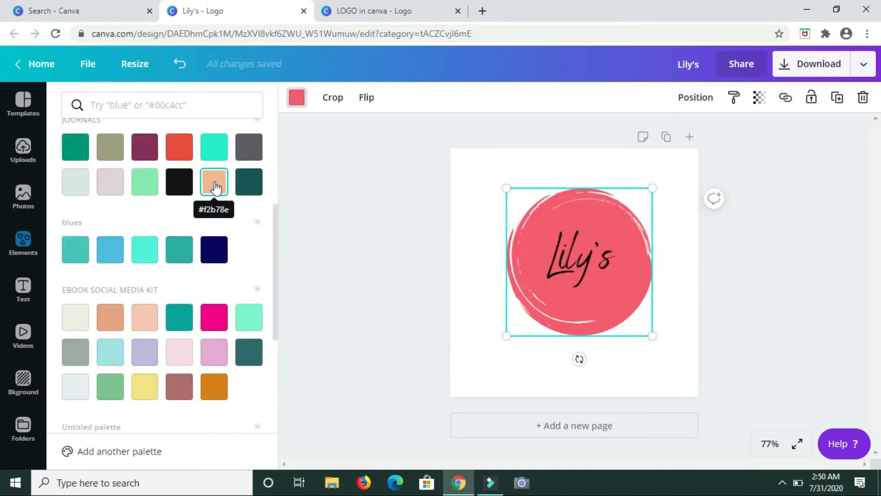
scroll(215, 186, down, 2)
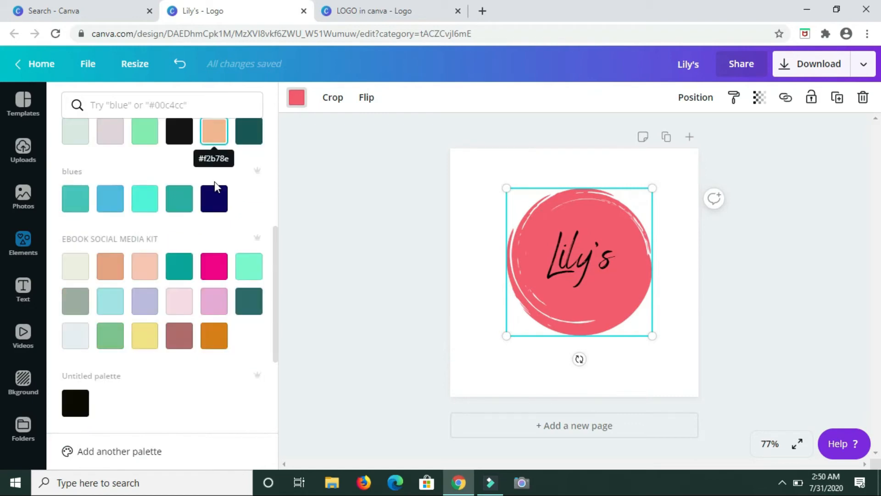
click(216, 267)
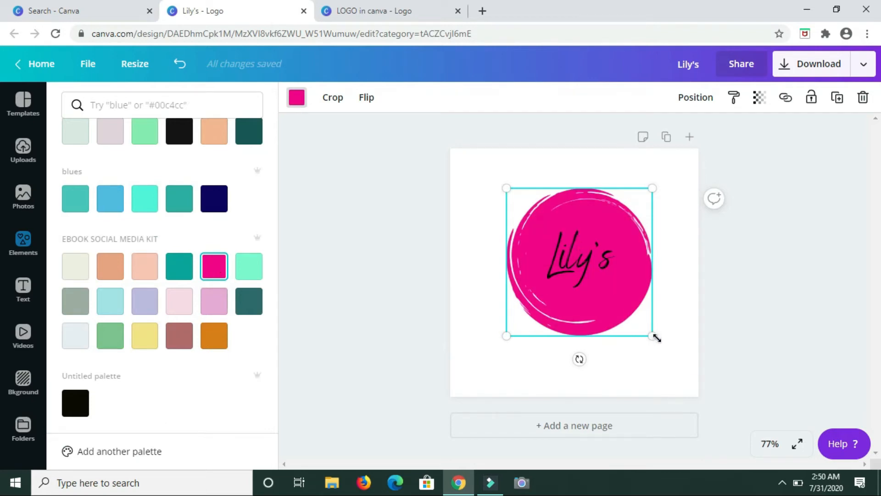
Step: Enlarge the pink brushed circle very slightly from its lower-right corner
drag(655, 336, 657, 338)
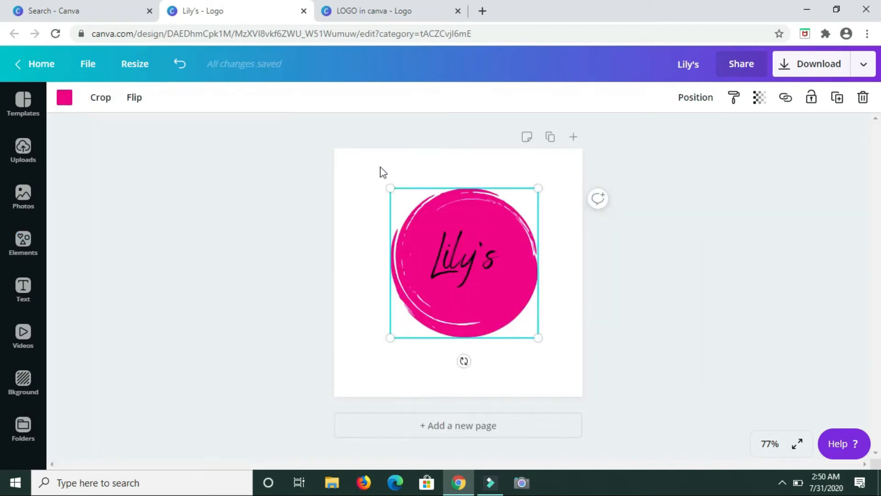
click(413, 167)
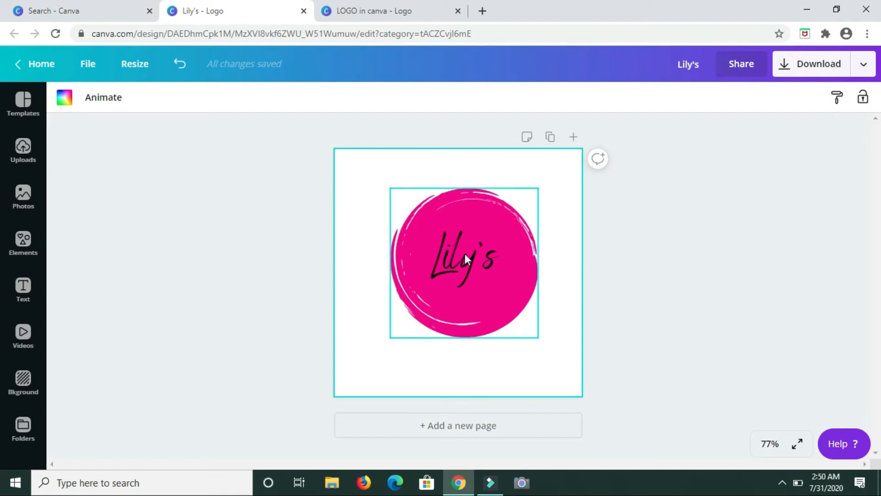
click(485, 221)
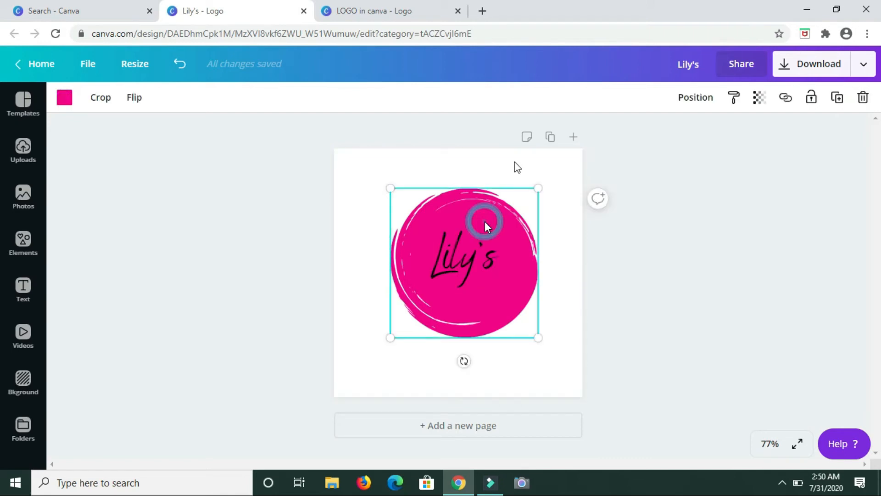
Step: Apply the Tumble animation to the whole logo page and close the animation choices
click(518, 168)
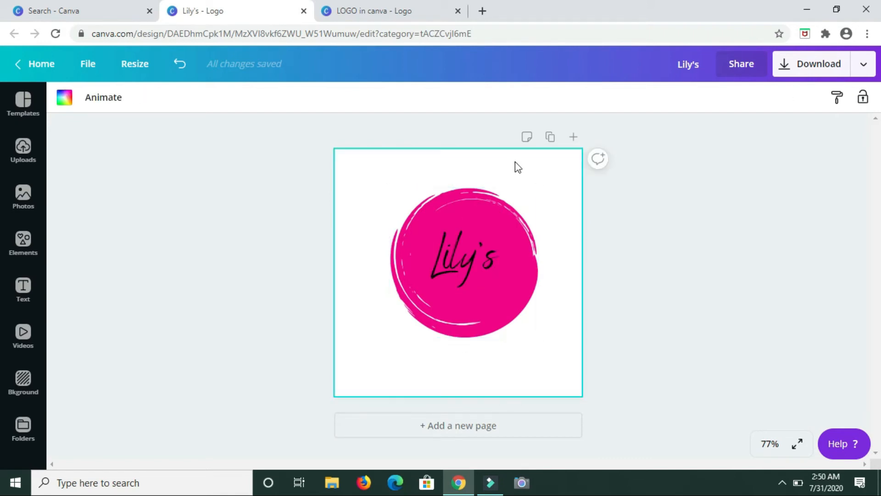
click(110, 105)
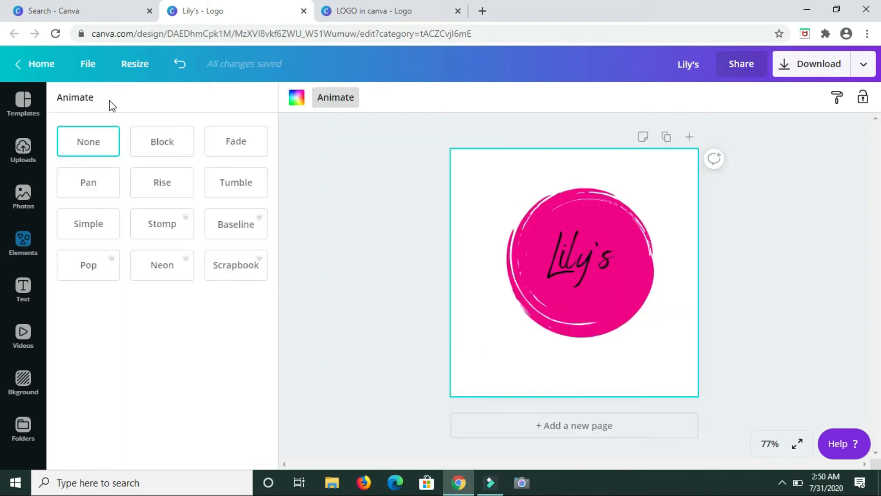
click(235, 186)
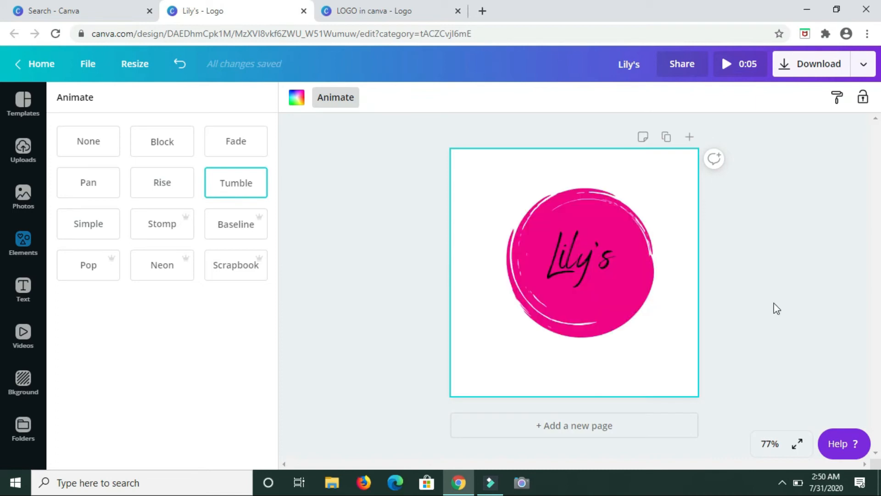
click(337, 173)
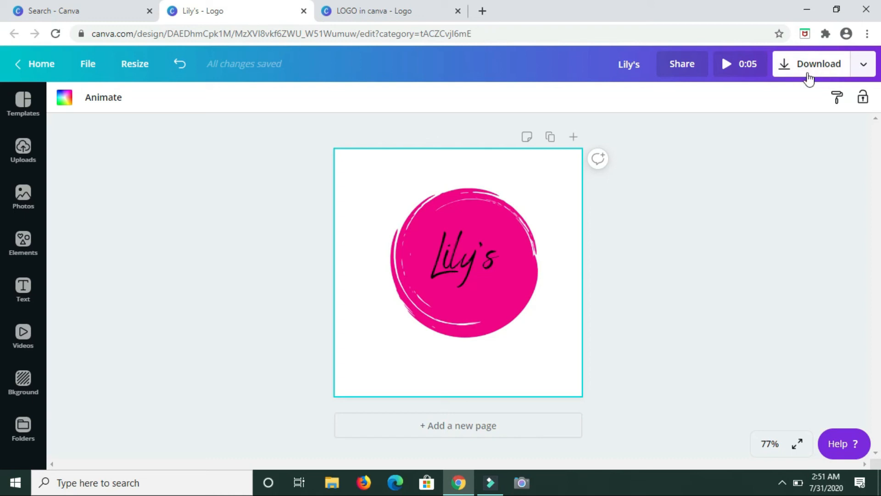
Step: Check the file type offered for downloading the animated logo and close the download options without downloading
click(795, 69)
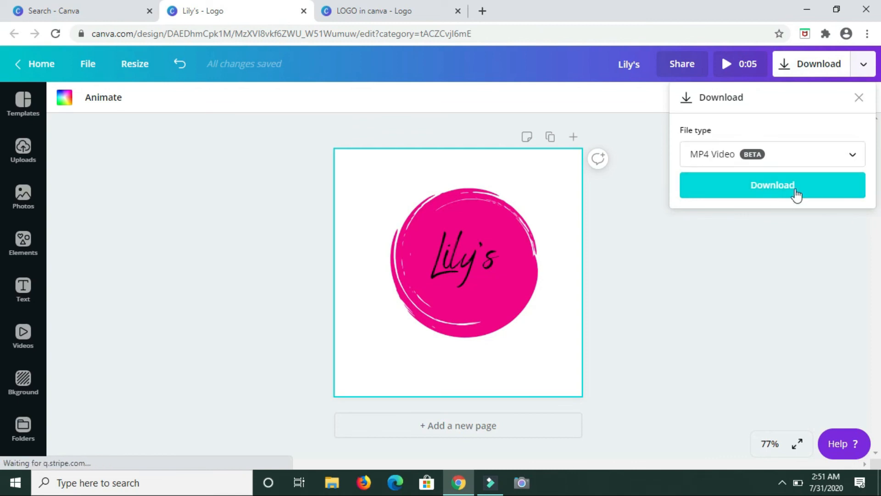
click(686, 286)
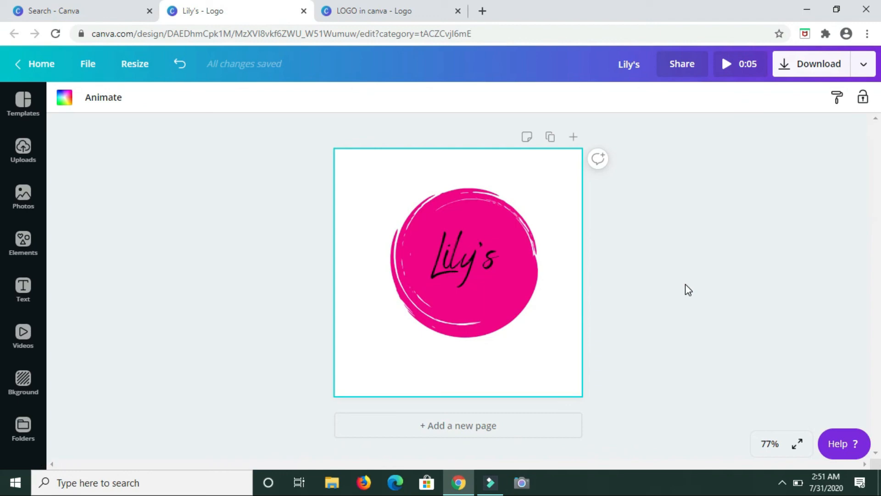